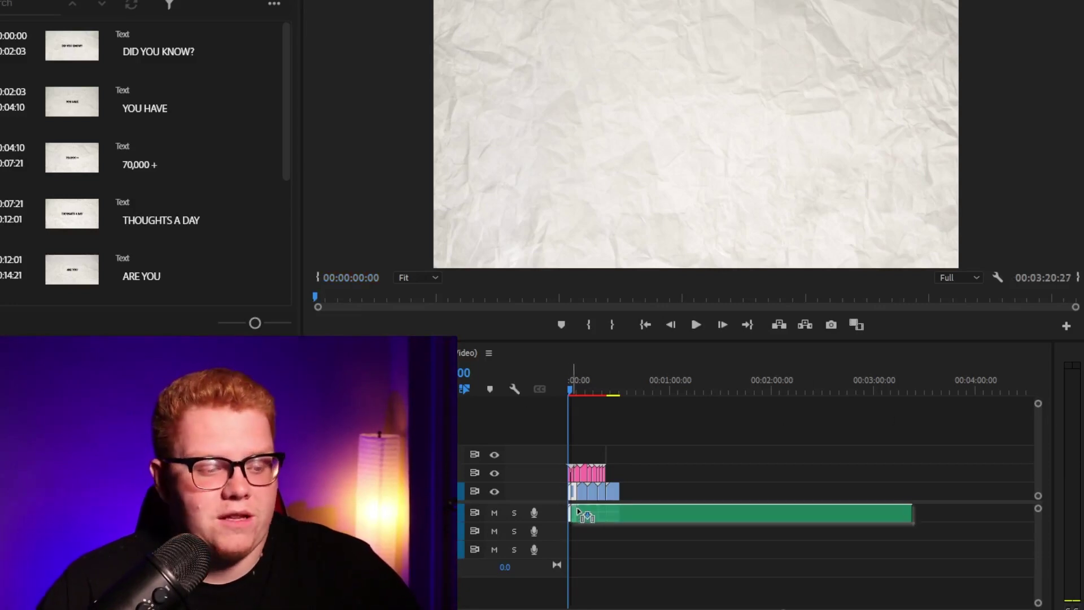
# Place the music clip on audio track A2 and select the Remix Tool.
pyautogui.moveTo(576, 513); pyautogui.dragTo(570, 532)
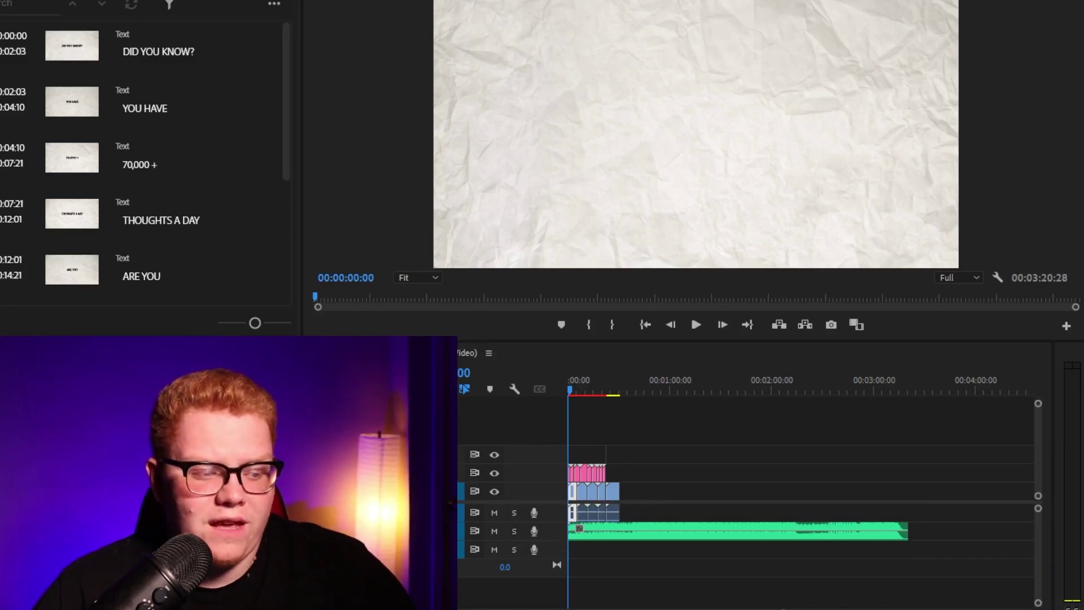
pyautogui.click(465, 389)
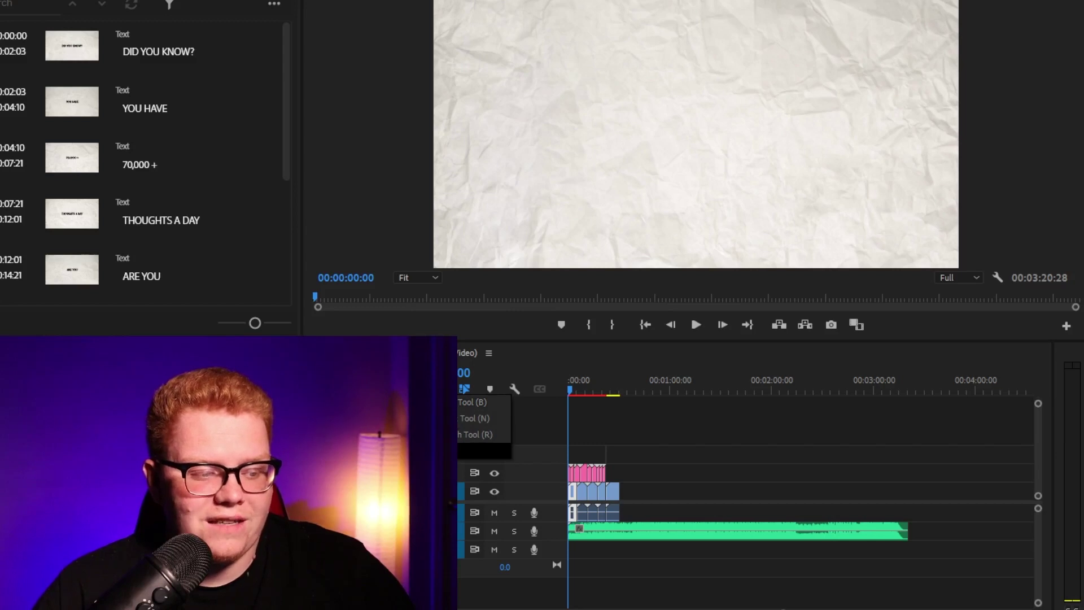
pyautogui.click(483, 401)
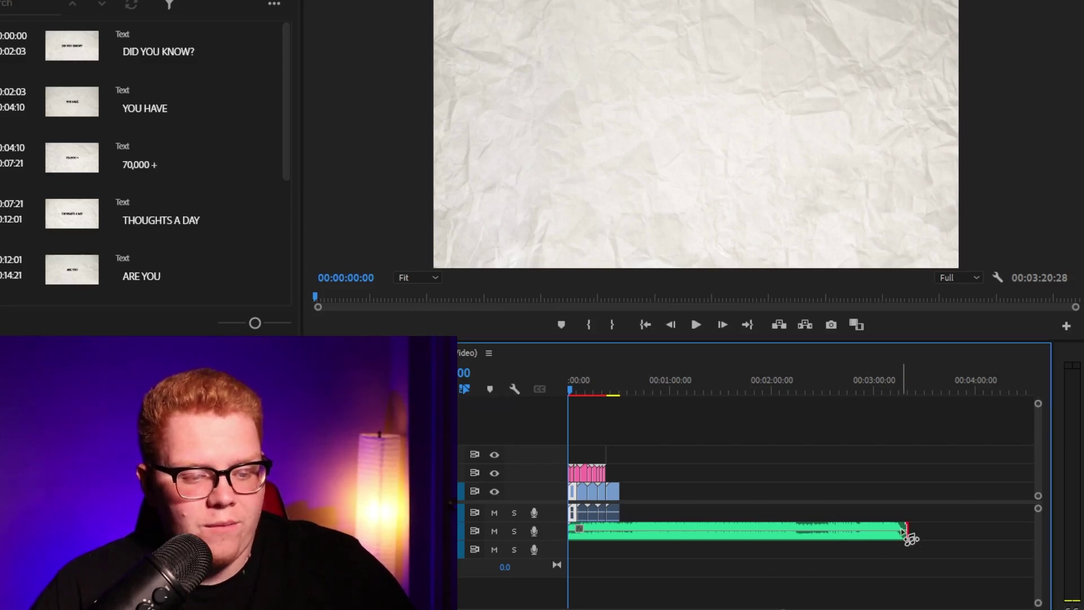
# Remix the music clip's end back to the video's end and zoom the timeline in.
pyautogui.moveTo(904, 530); pyautogui.dragTo(627, 531)
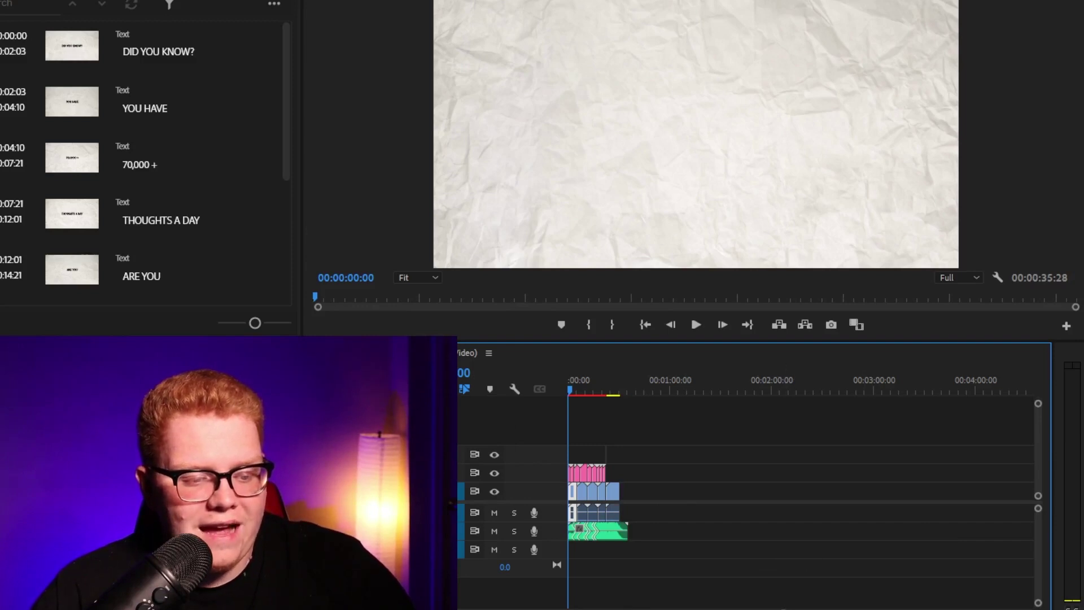
pyautogui.moveTo(787, 603); pyautogui.dragTo(689, 585)
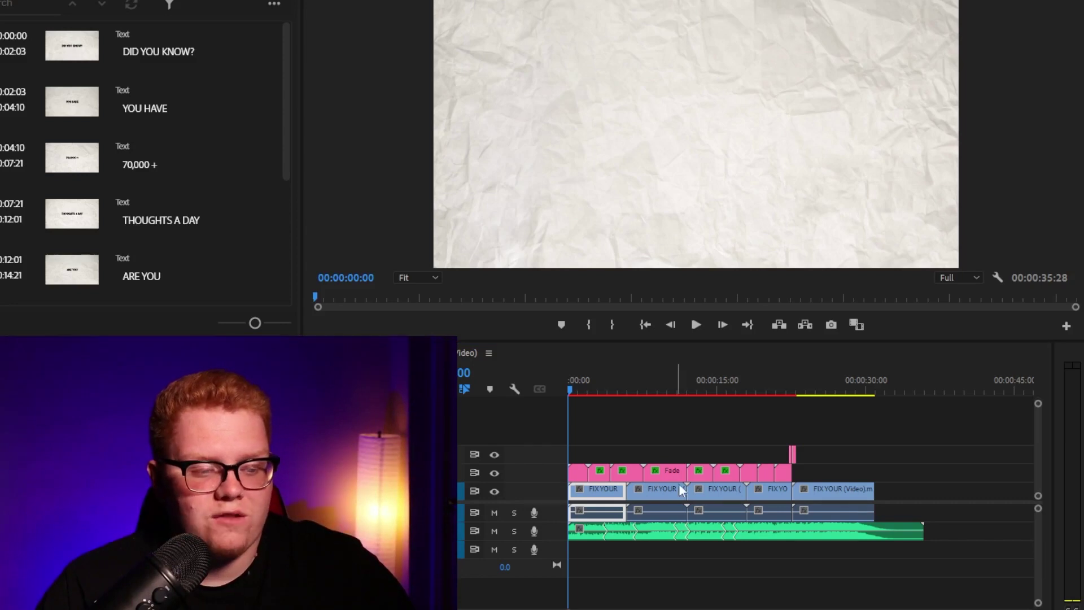
# Select the music clip and undo the remix with Ctrl+Z.
pyautogui.click(759, 535)
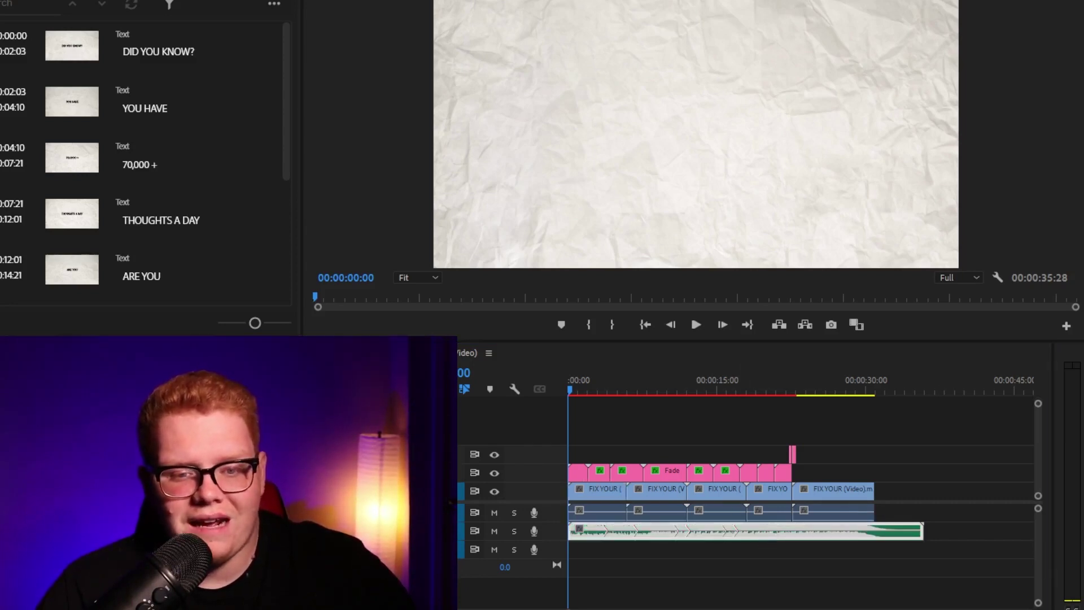
pyautogui.hotkey('ctrl', 'z')
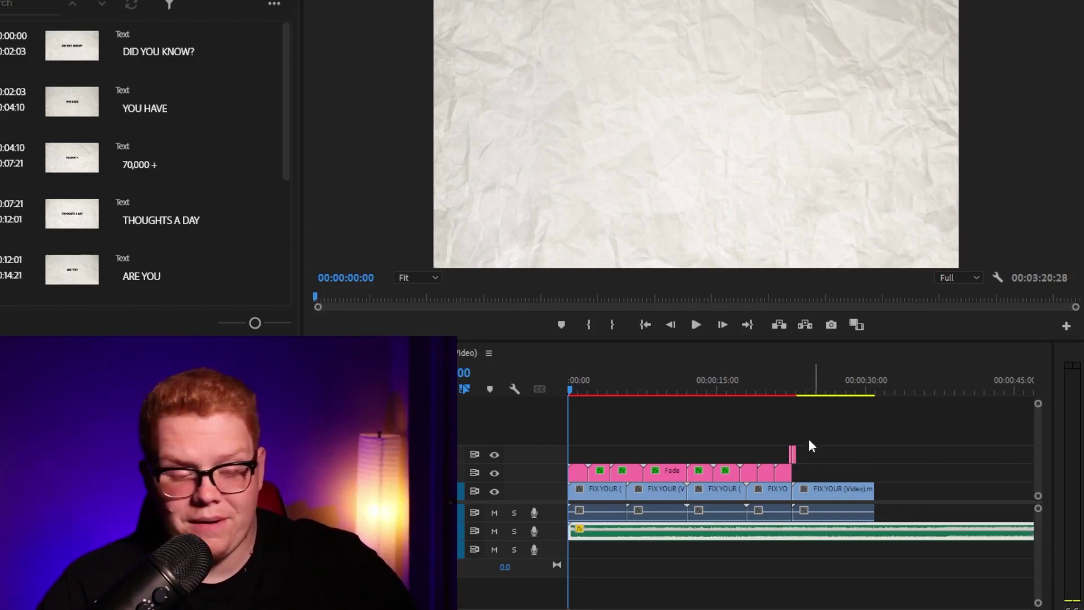
# Zoom the timeline out to show the full three-minute-twenty music clip.
pyautogui.press('-')
pyautogui.press('-')
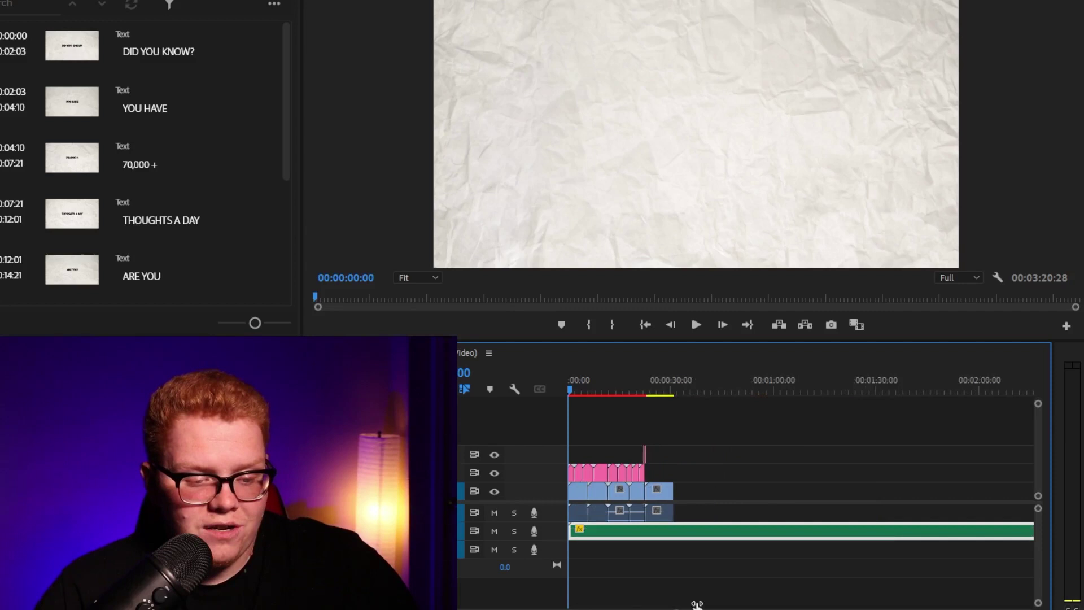
pyautogui.press('-')
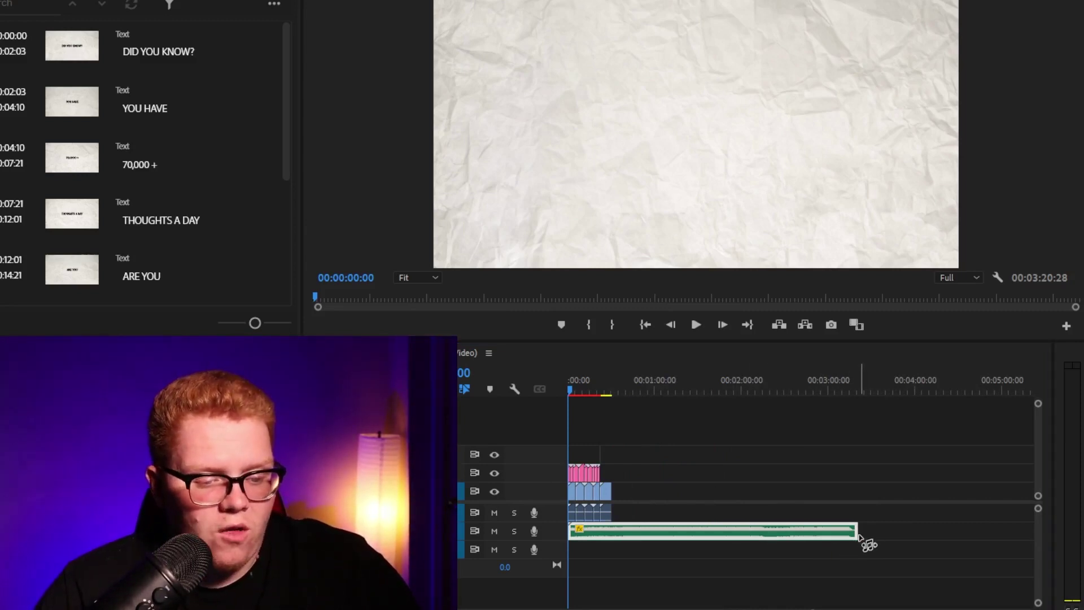
# Remix the music clip down to about 35 seconds, ending with the video.
pyautogui.moveTo(859, 532); pyautogui.dragTo(621, 532)
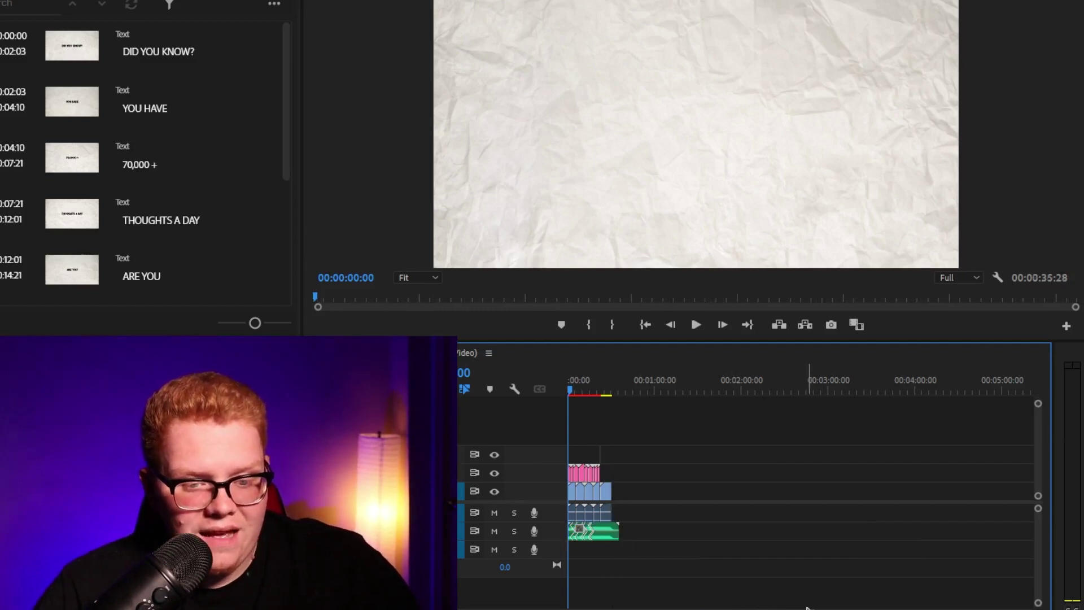
pyautogui.moveTo(814, 603); pyautogui.dragTo(684, 593)
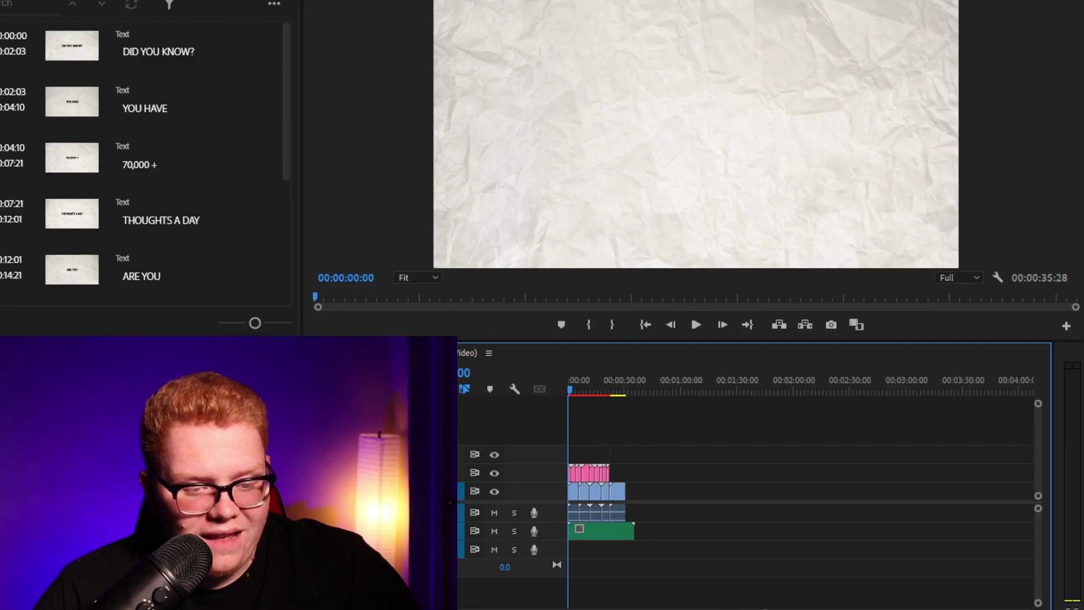